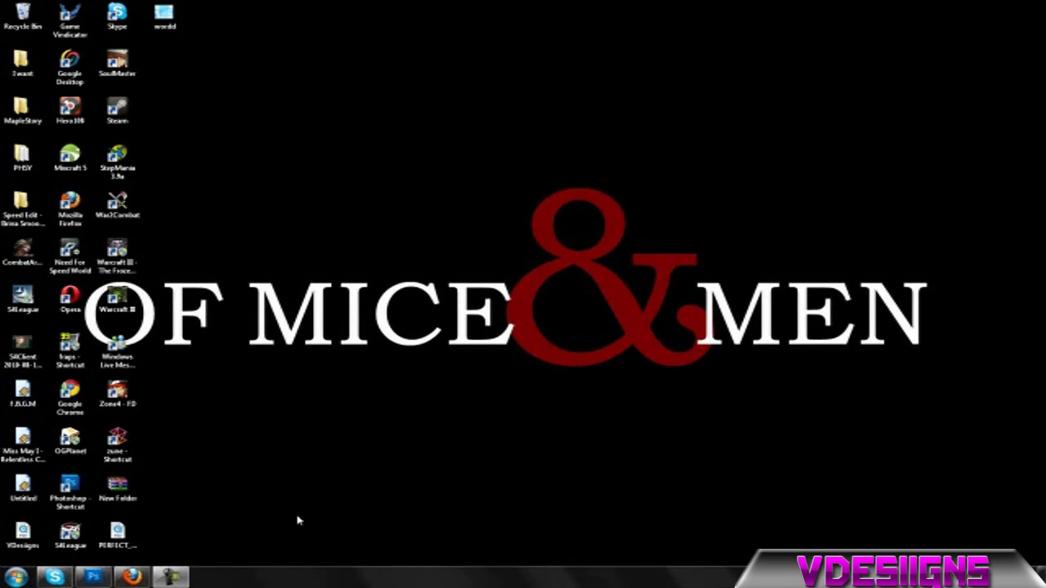
Bring the Photoshop window showing PERFECT TEMPLATE.psd to the front
left_click(93, 576)
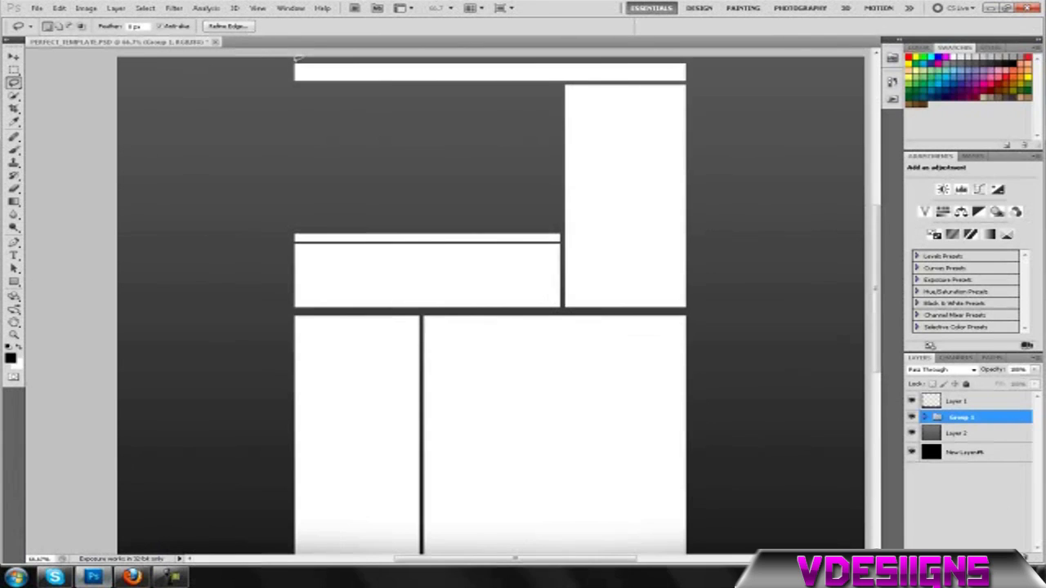
Deselect and draw a black rectangle bar across the top of the lower-right white box
left_click(332, 80)
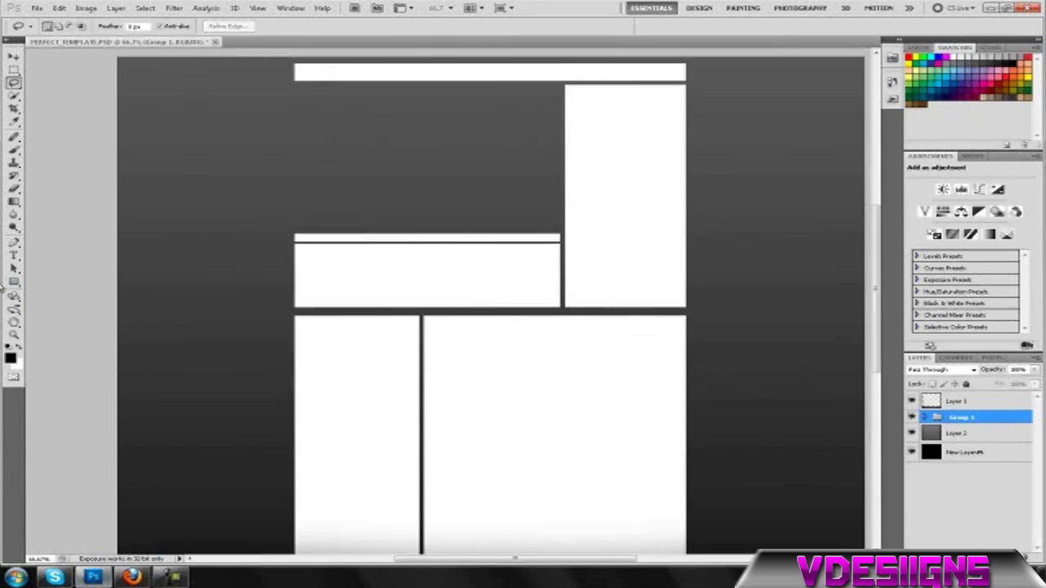
left_click(14, 282)
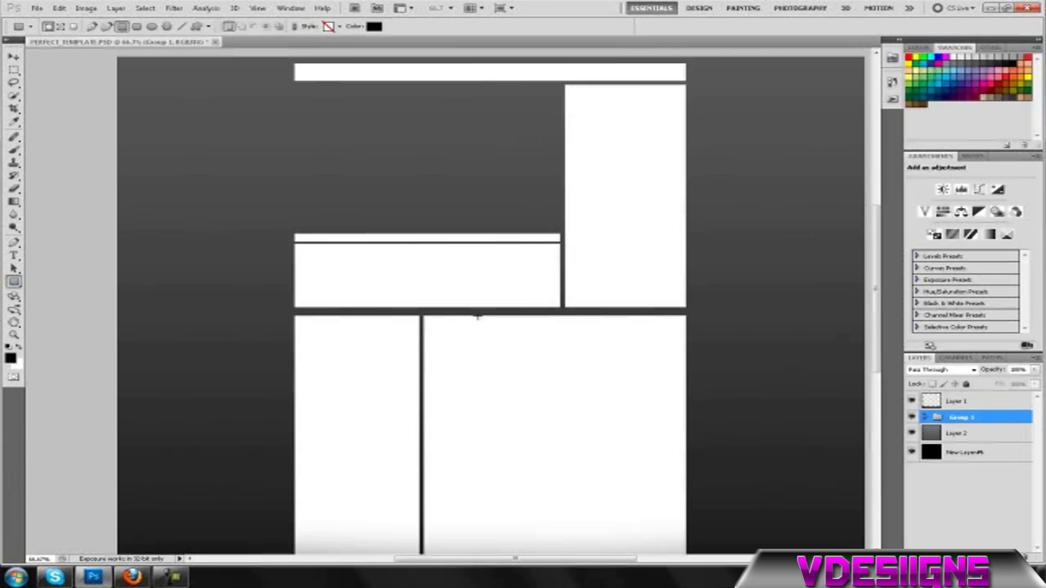
left_click_drag(478, 317, 686, 338)
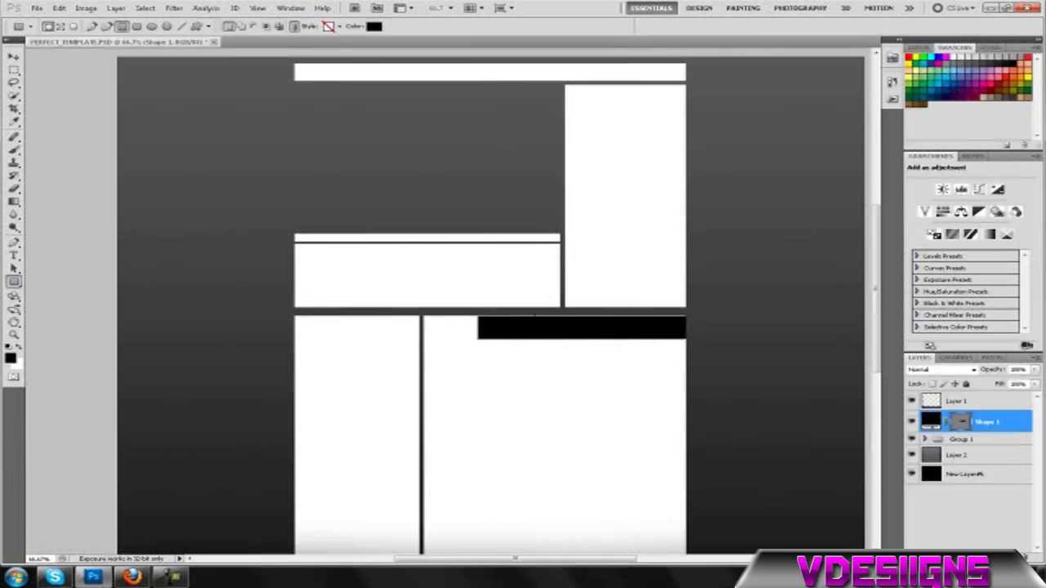
left_click(14, 57)
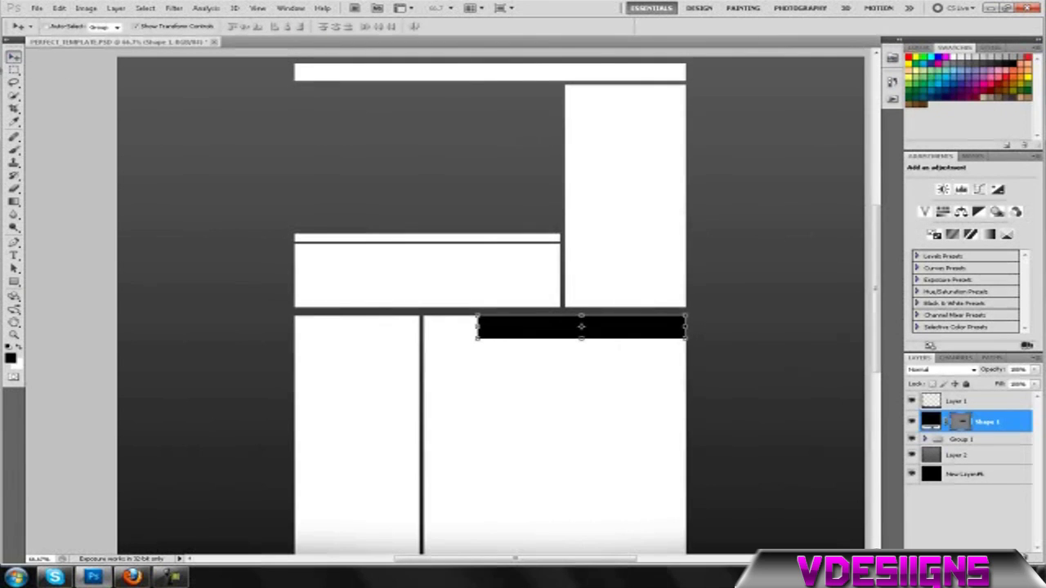
left_click(14, 83)
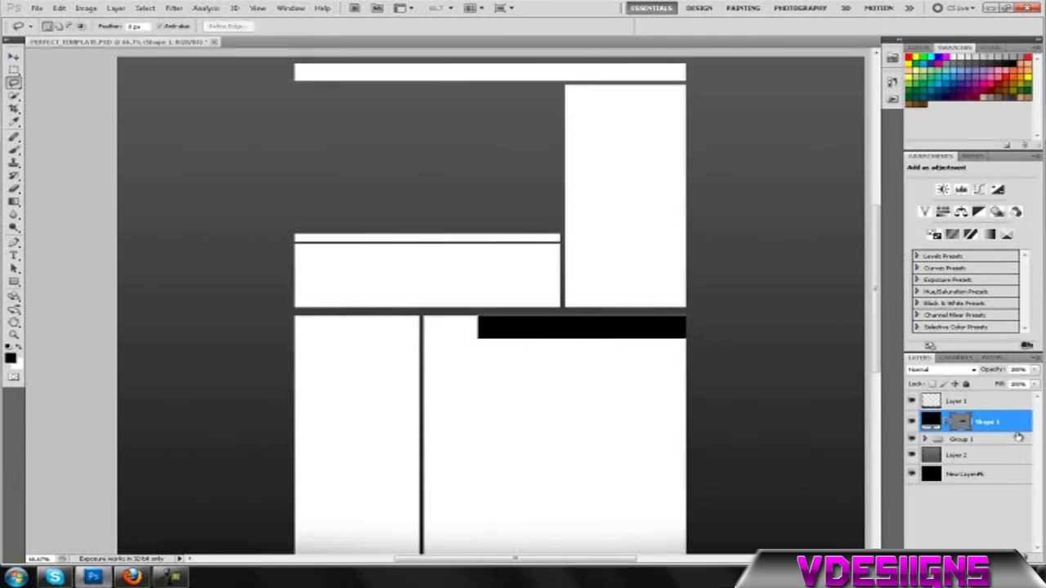
right_click(987, 424)
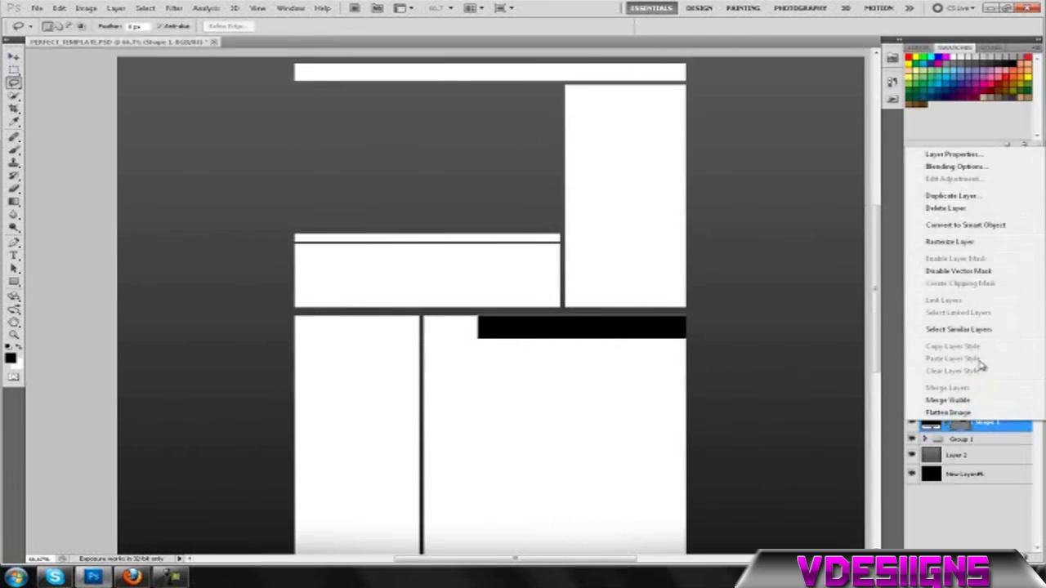
Rasterize Shape 1 and distort the black bar so its left end slants diagonally
left_click(963, 242)
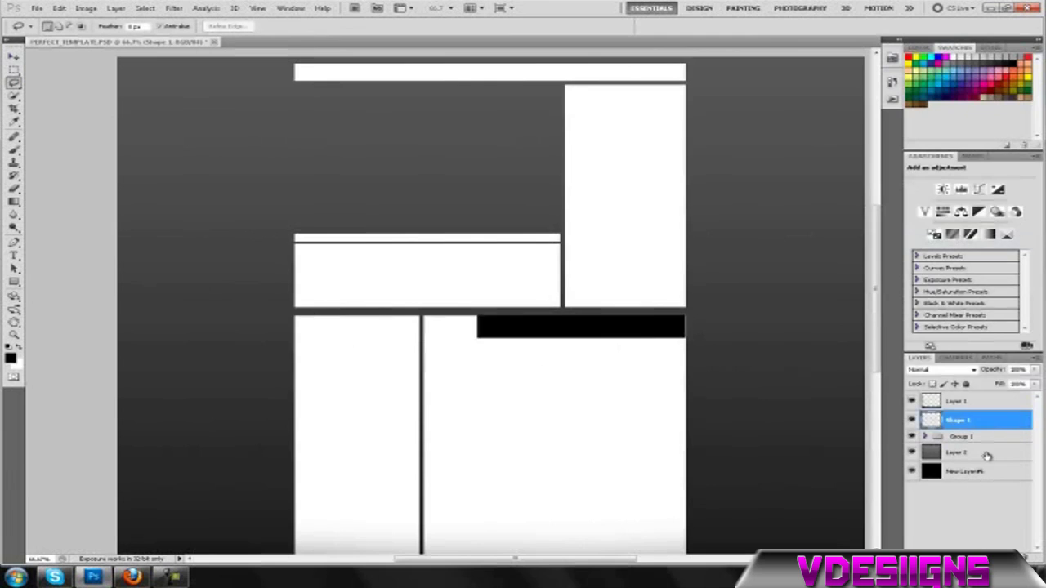
left_click(59, 10)
mouse_move(129, 226)
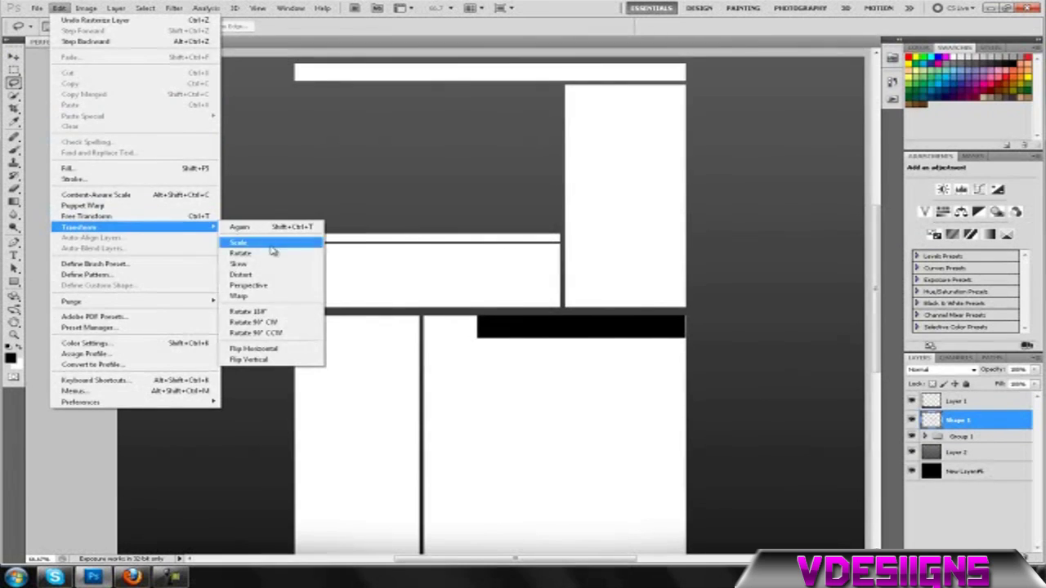
left_click(265, 276)
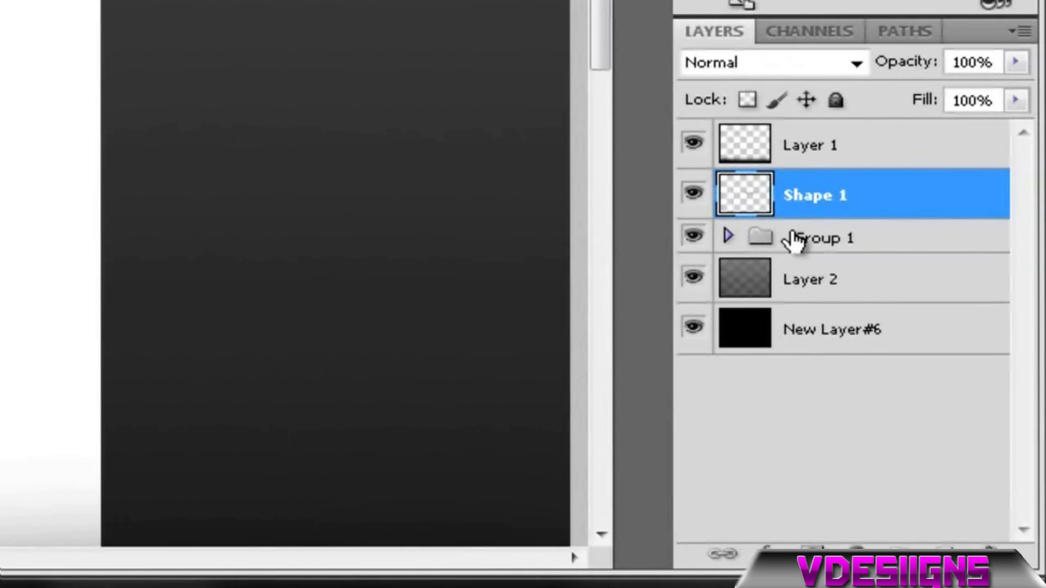
left_click(728, 236)
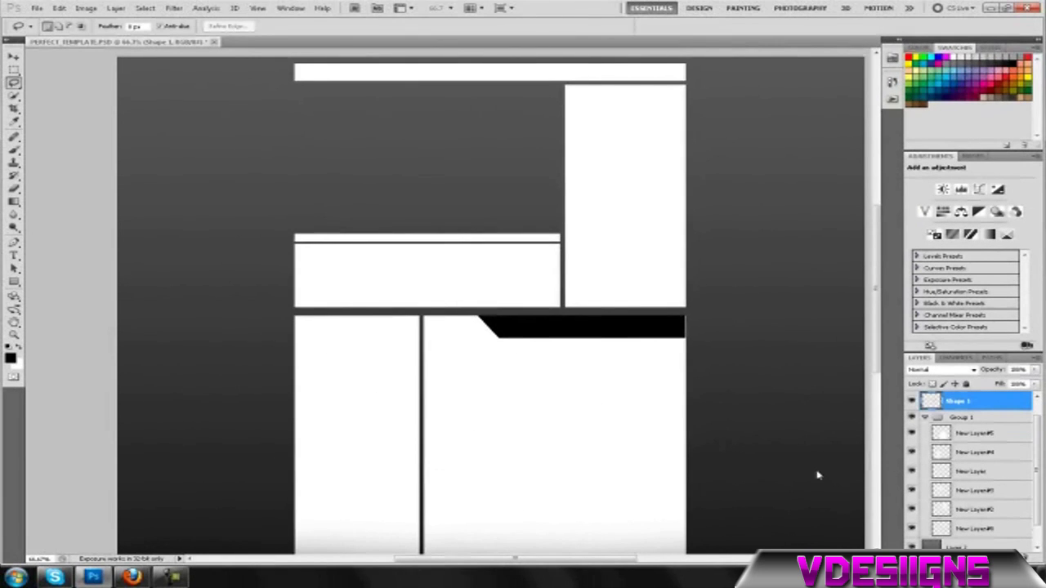
Cut Shape 1's outline out of New Layer#5 to notch the lower-right box, then hide Shape 1
left_click(980, 435)
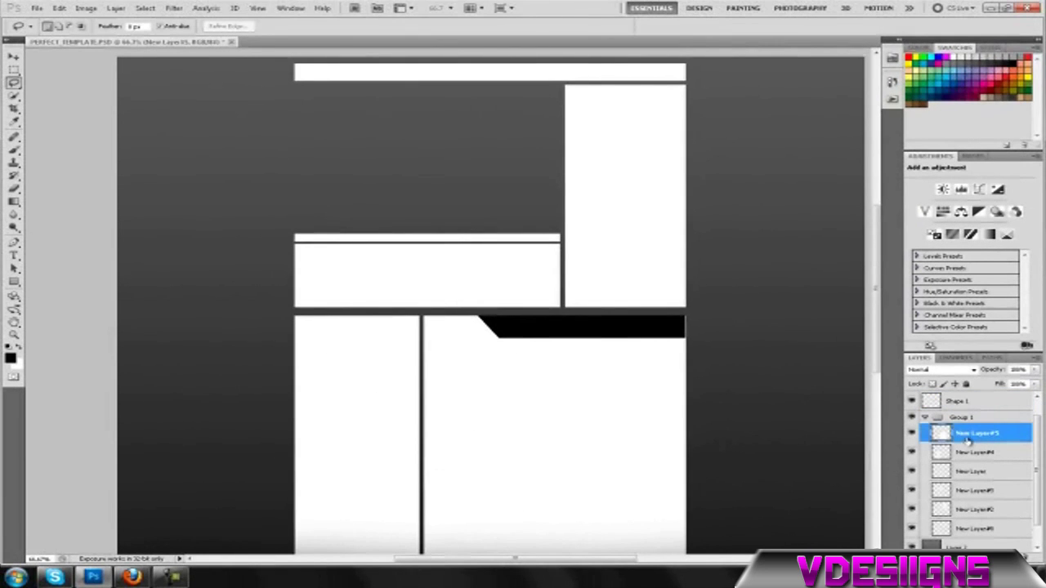
left_click(930, 400, "ctrl")
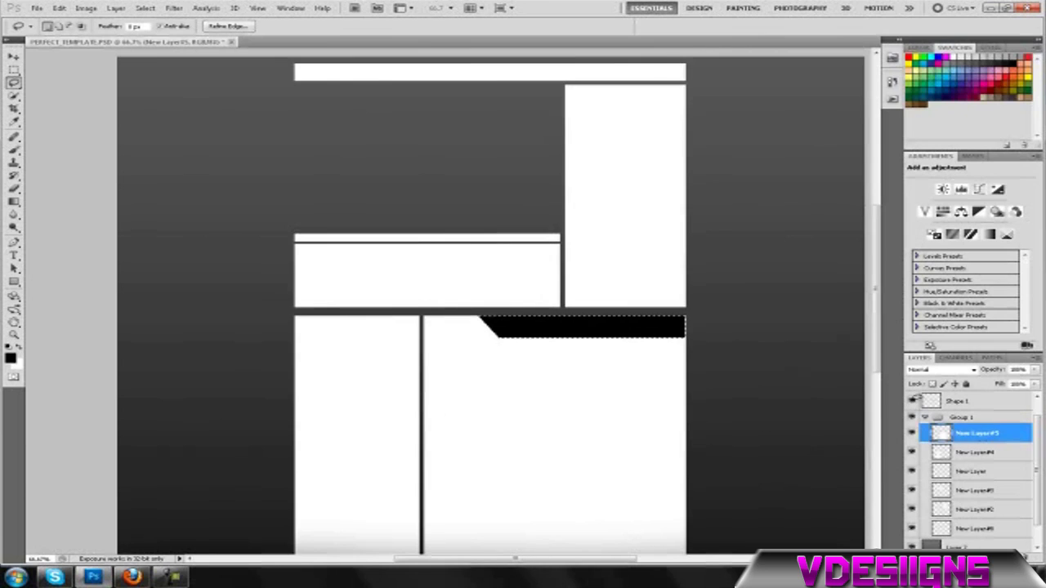
key("ctrl+d")
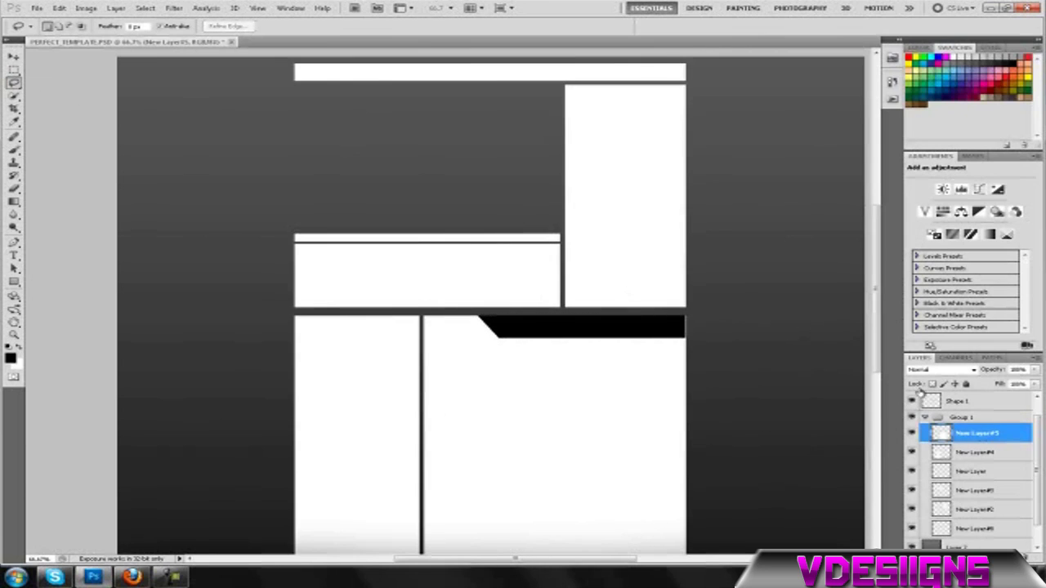
left_click(912, 401)
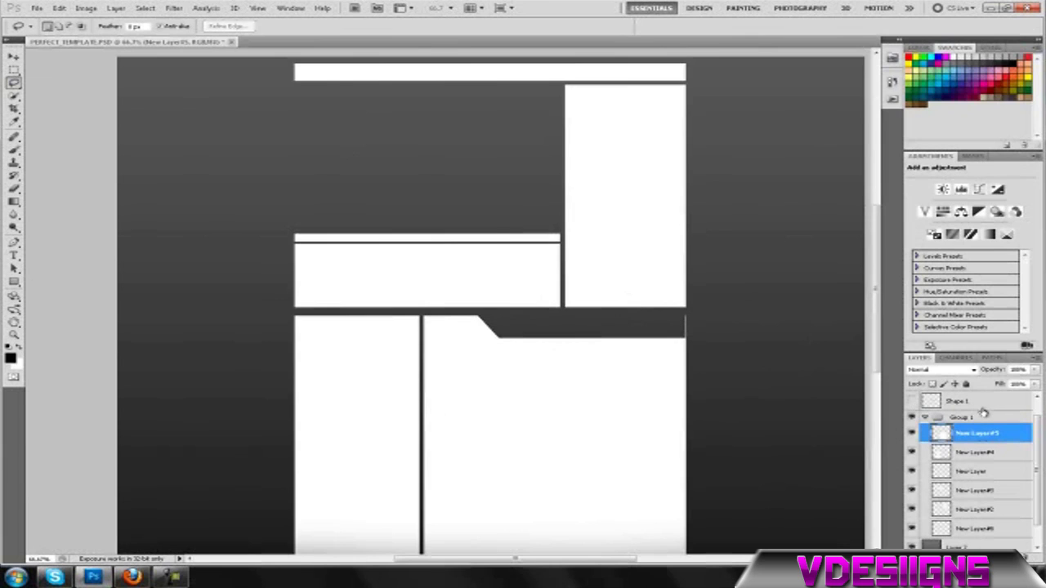
left_click(924, 417)
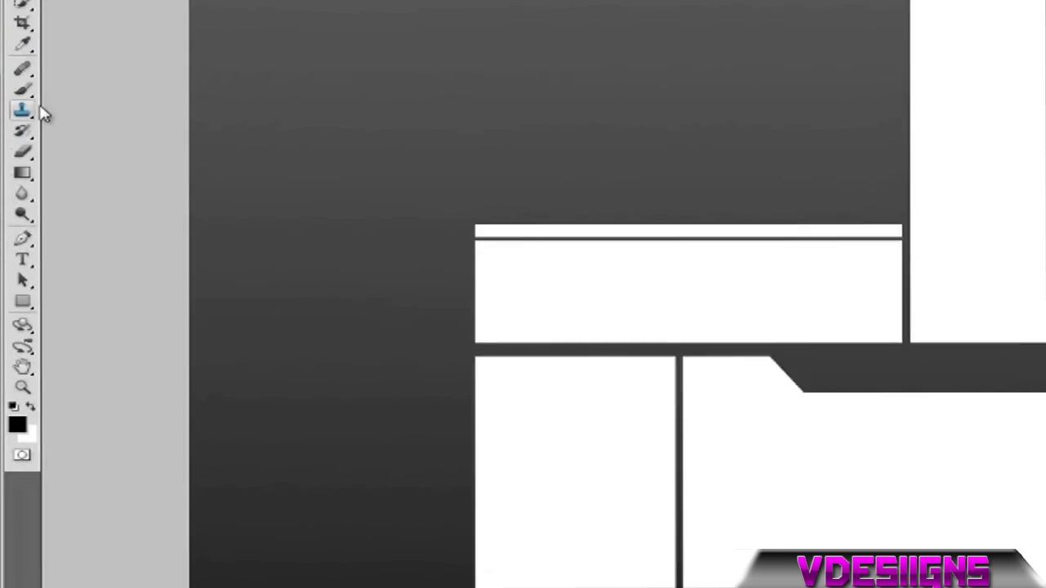
Erase the leftover white line along the notch's angled edge on New Layer#5
left_click(15, 188)
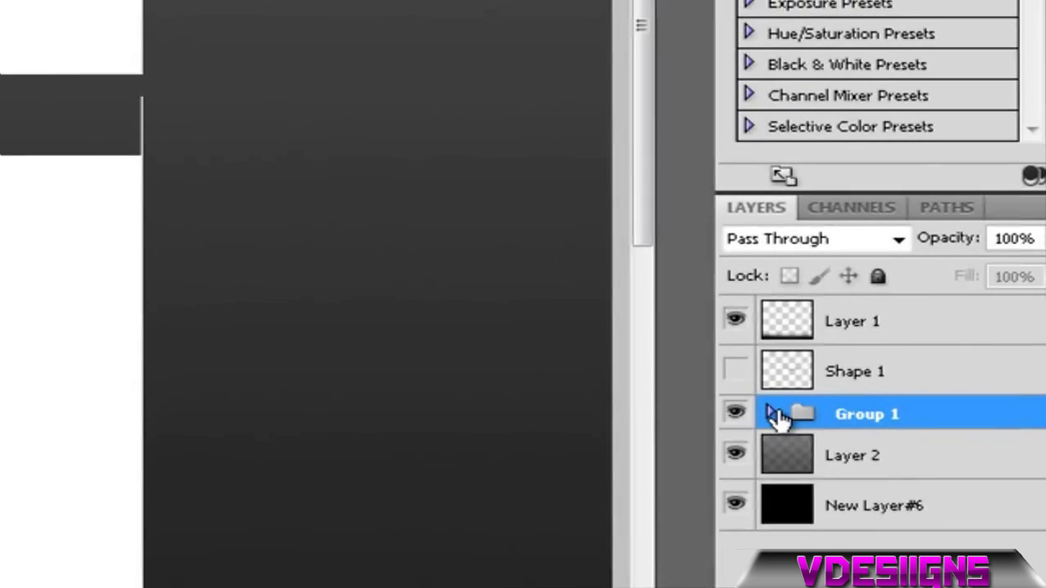
left_click(772, 413)
left_click(886, 462)
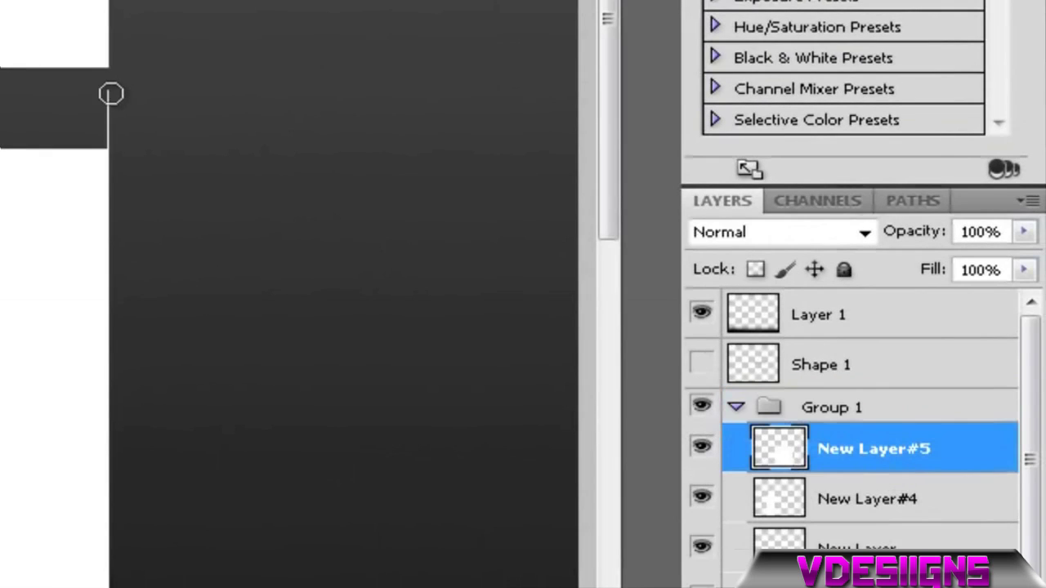
left_click_drag(107, 103, 110, 136)
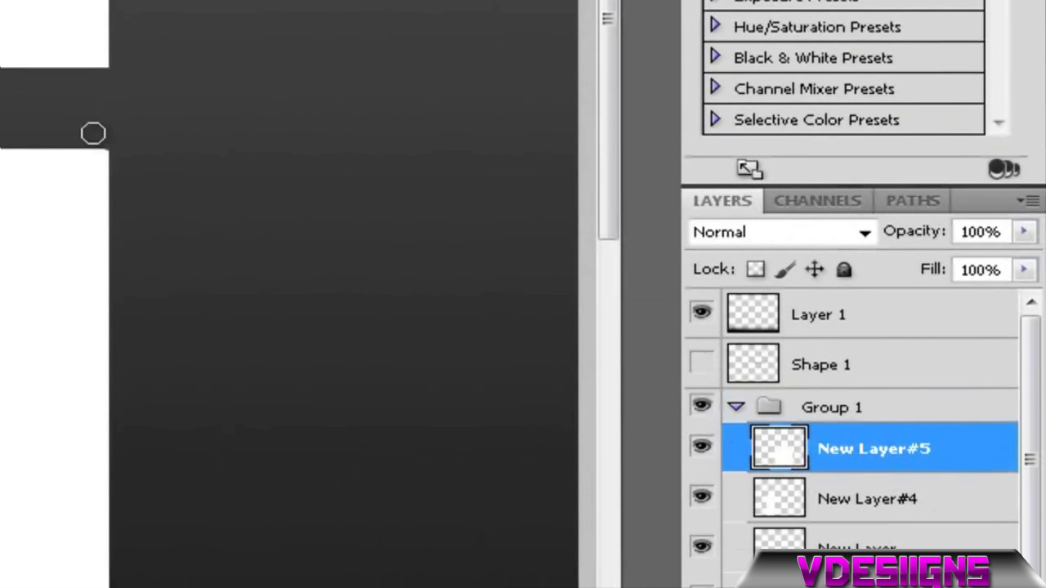
scroll(615, 168, "up", 2)
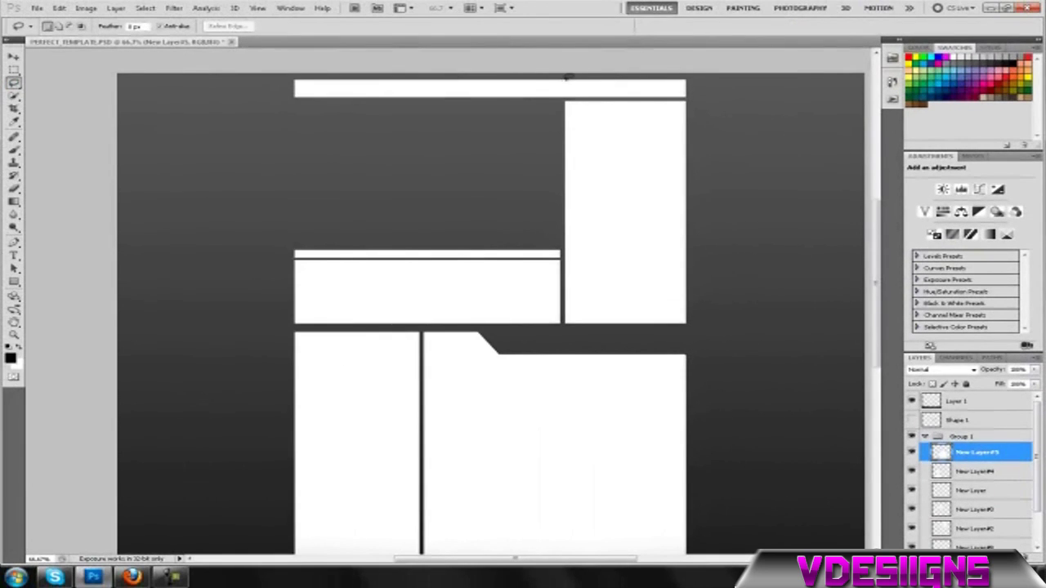
left_click(527, 86)
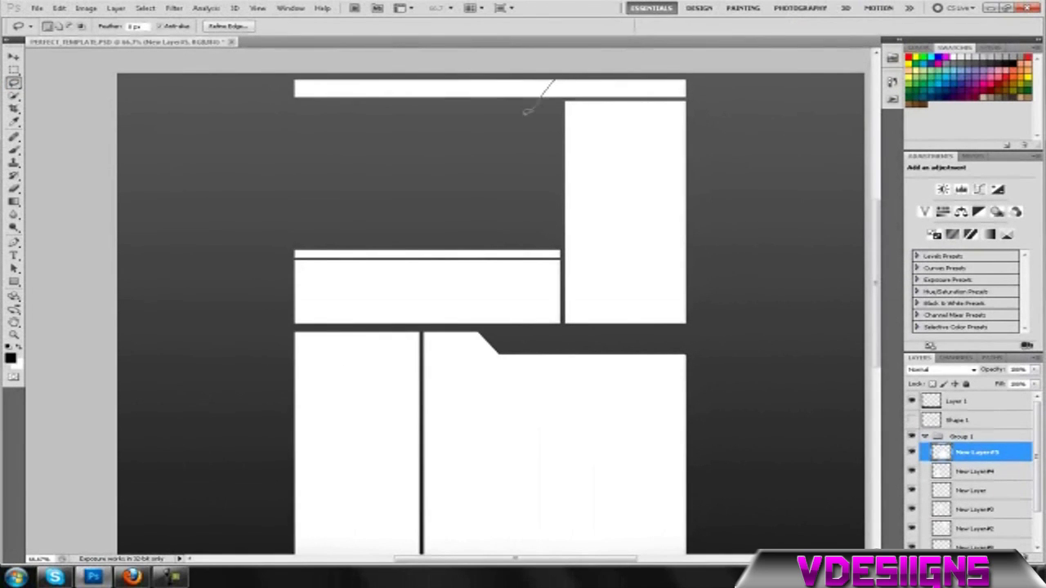
Delete the old Shape 1 layer
left_click(924, 437)
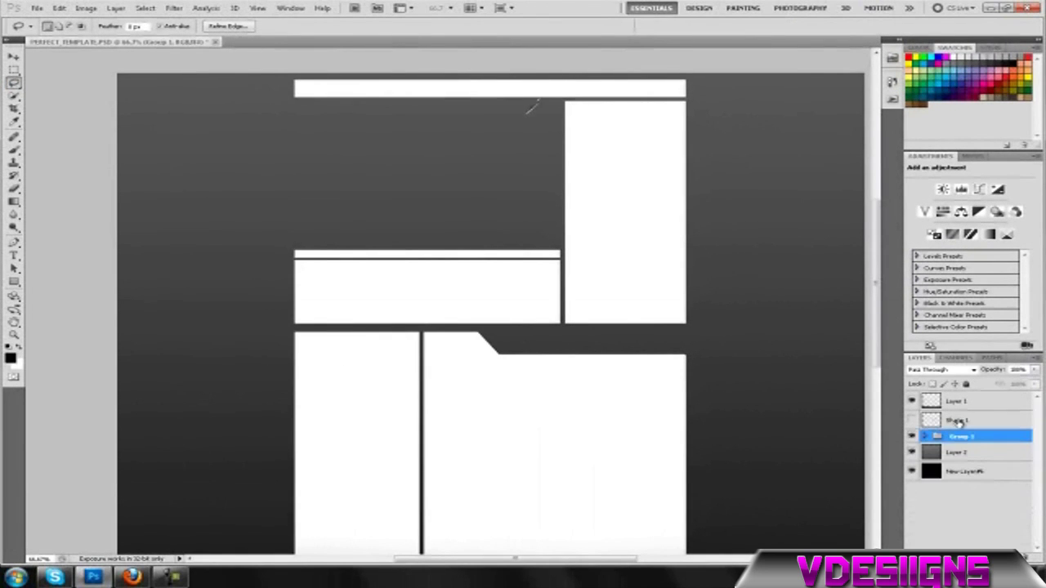
right_click(959, 421)
left_click(918, 205)
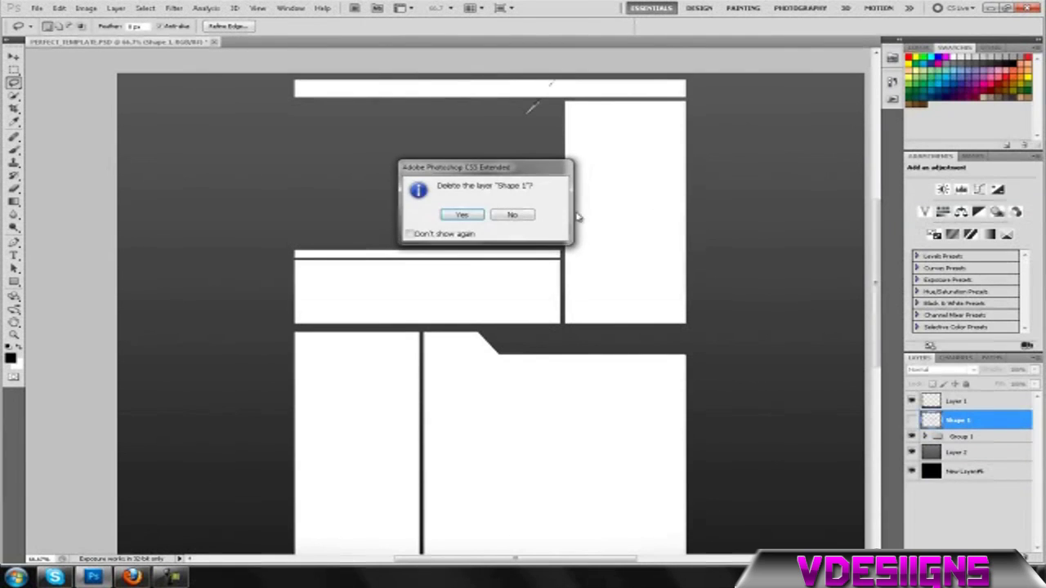
key("Return")
left_click(291, 151)
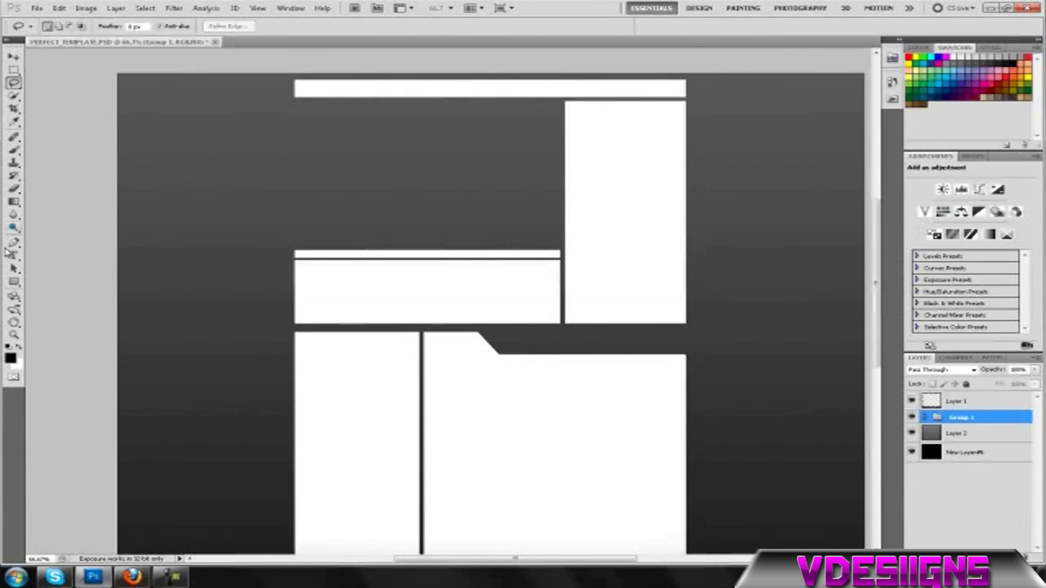
Draw a black rectangle in the top white bar's gap and stretch it taller above the bar
left_click(14, 282)
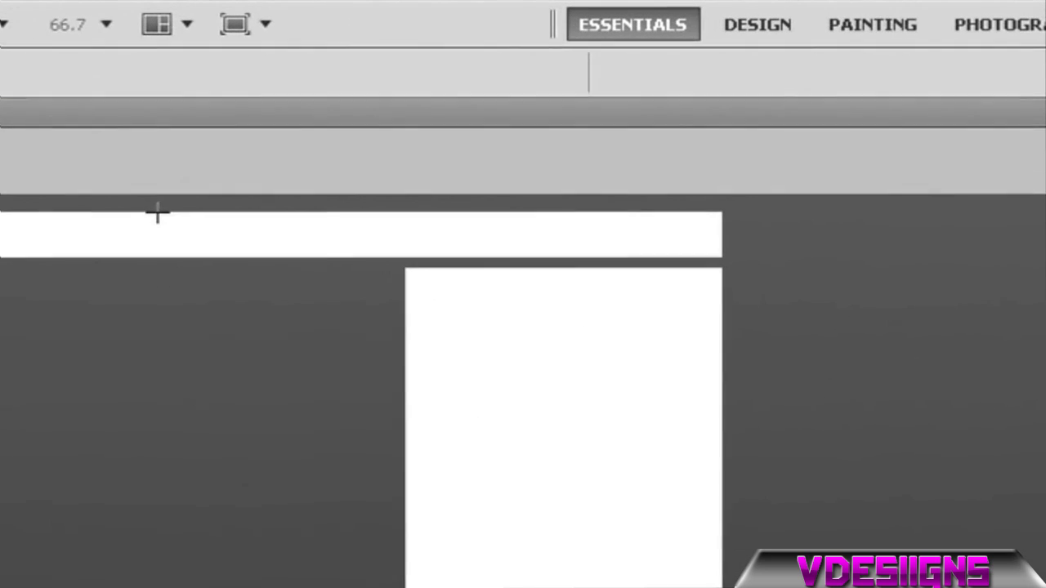
left_click_drag(469, 79, 533, 96)
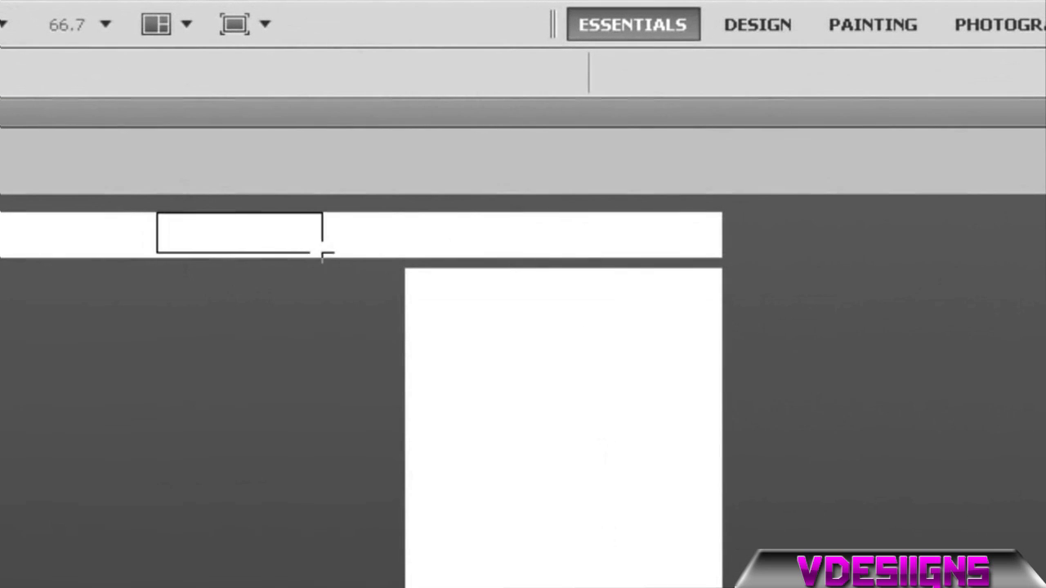
left_click_drag(322, 256, 441, 258)
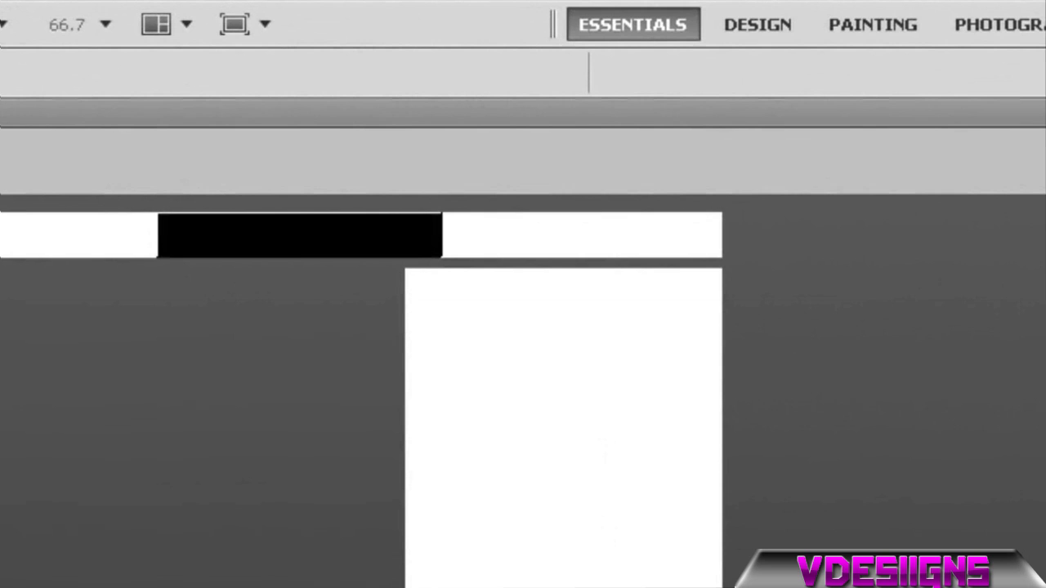
key("ctrl+t")
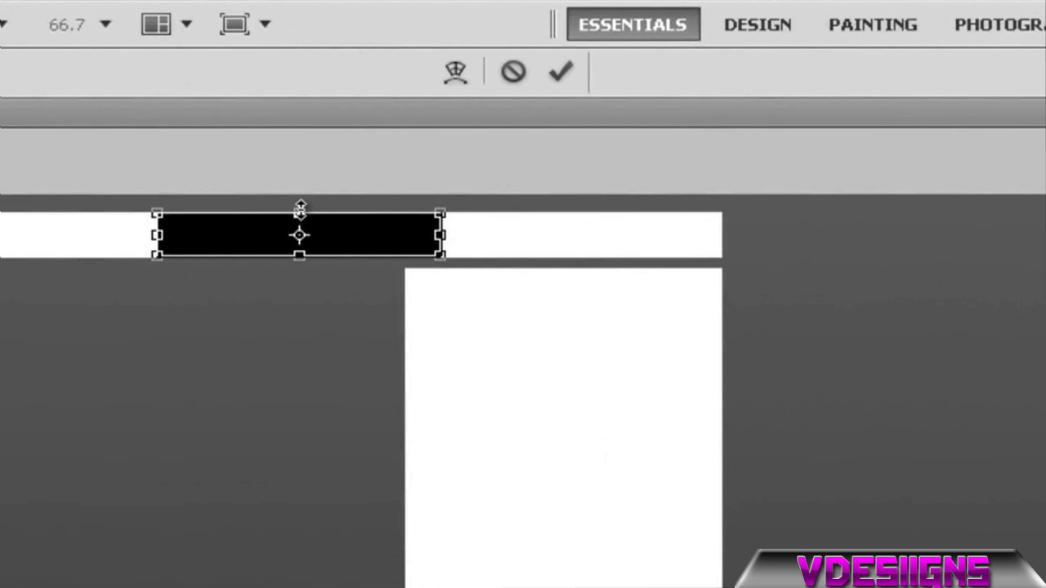
left_click_drag(300, 208, 300, 190)
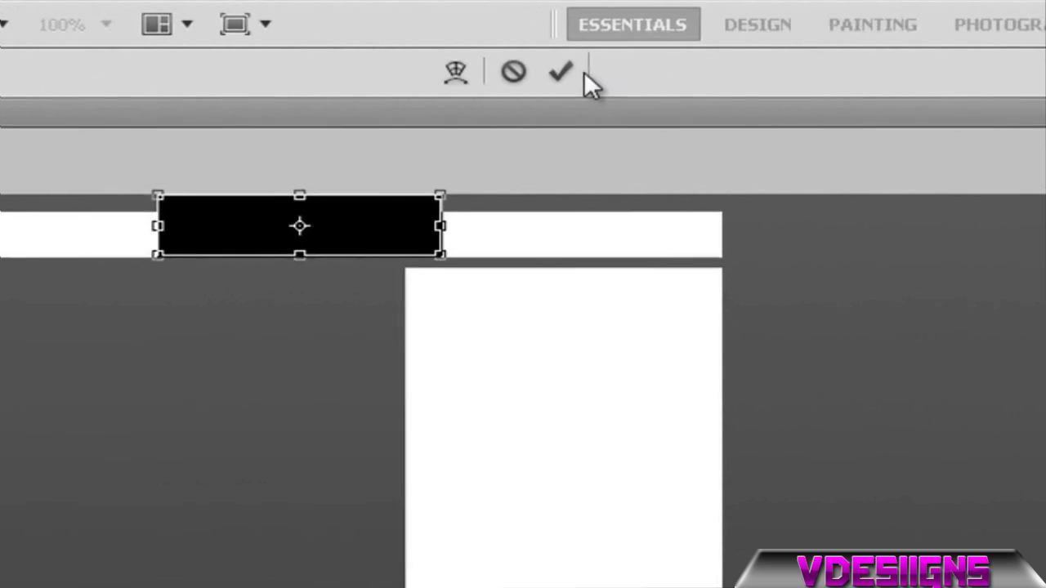
left_click(560, 71)
Rasterize the new Shape 1 layer into a pixel layer
right_click(999, 423)
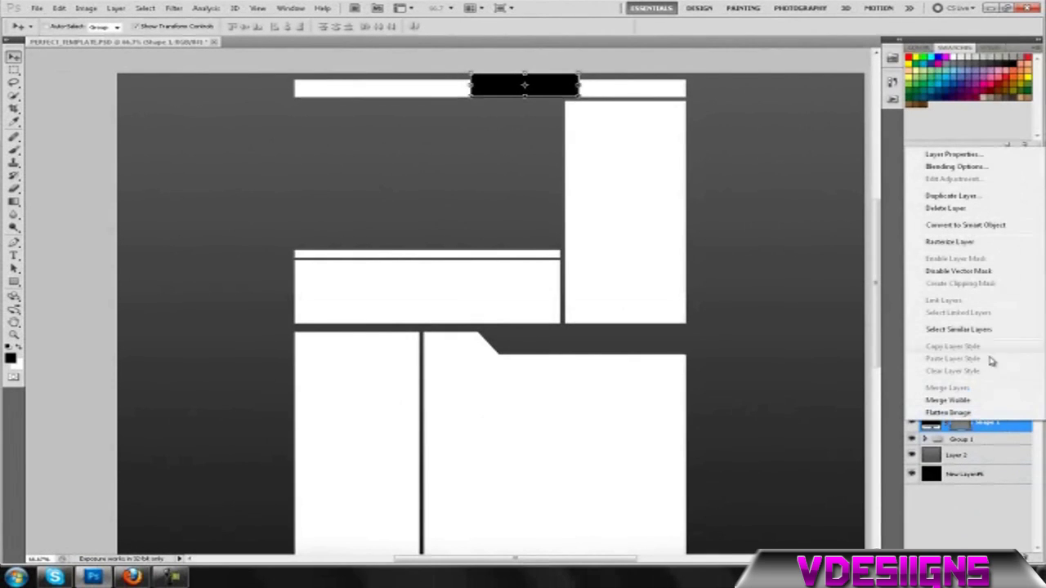
left_click(931, 242)
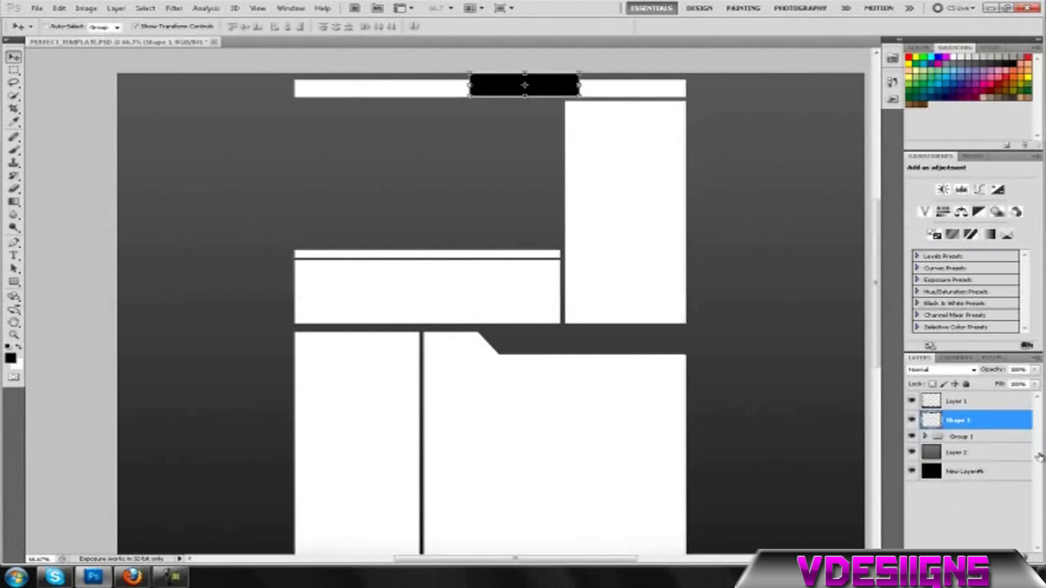
left_click(13, 82)
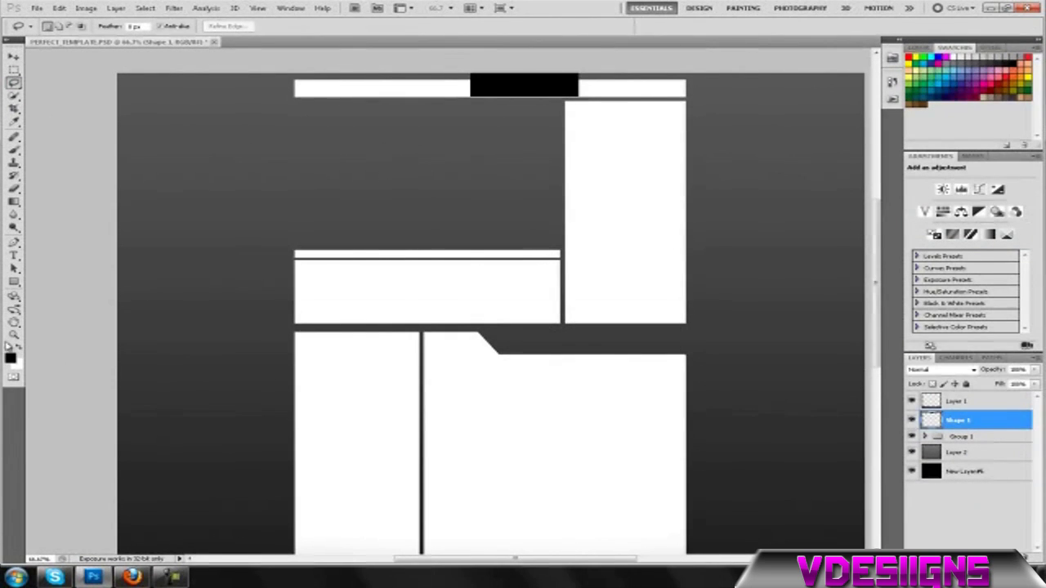
Zoom to 100% on the top bar and try a rectangular selection across its gap, then deselect
key("z")
left_click(443, 107)
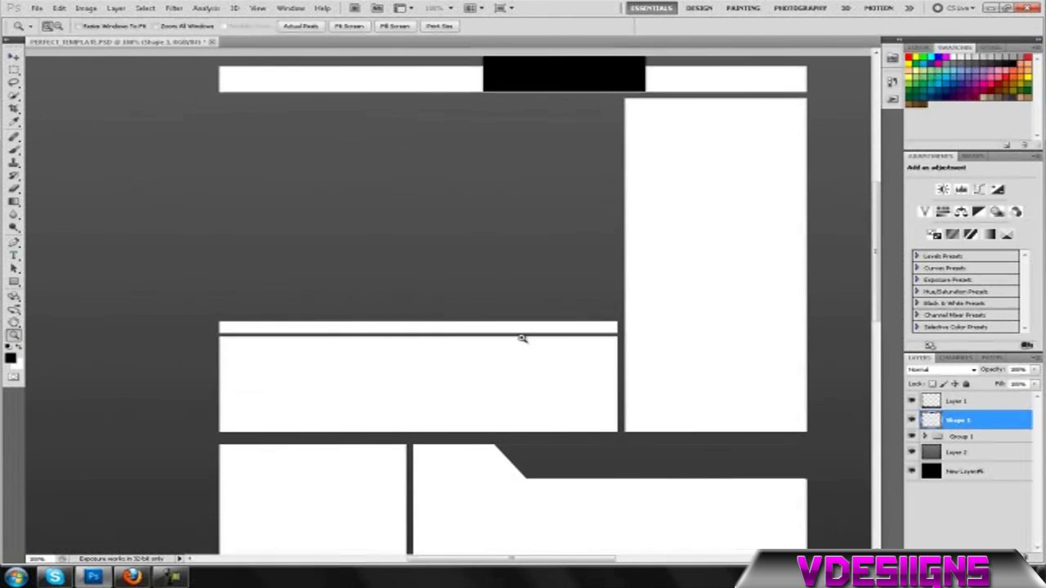
left_click_drag(523, 338, 523, 381)
left_click(15, 57)
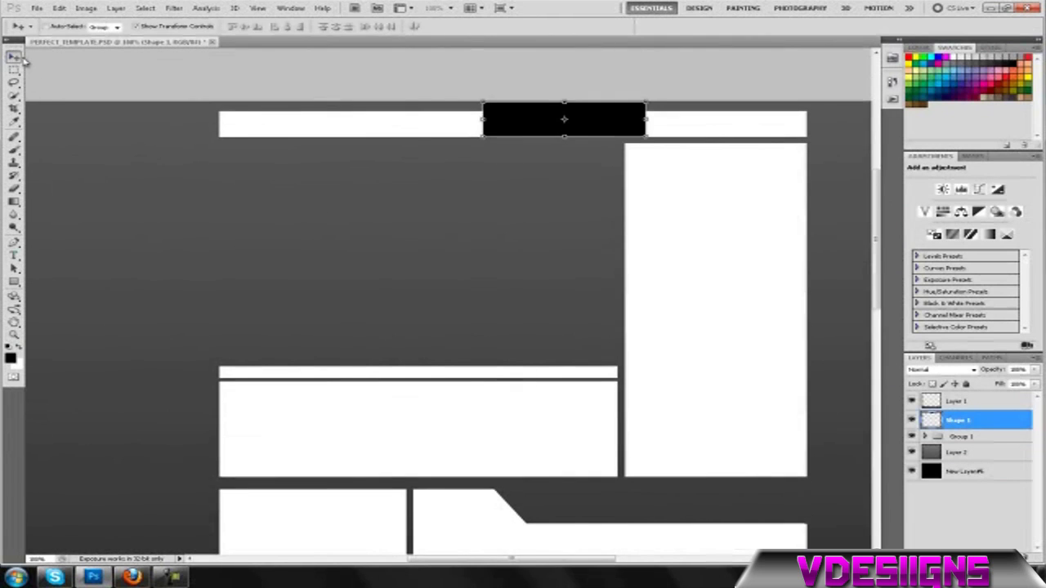
left_click(13, 82)
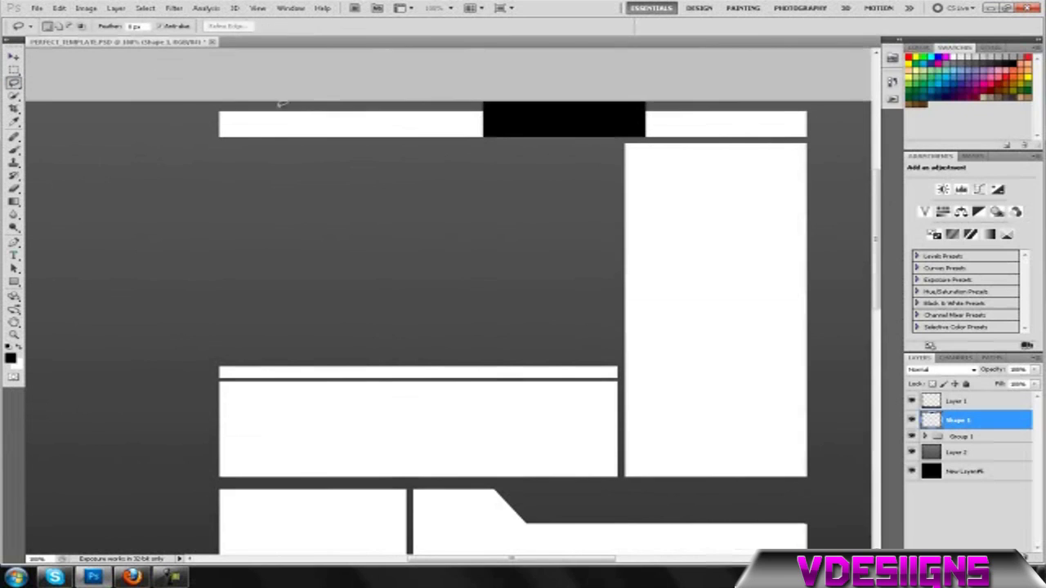
left_click(18, 70)
left_click_drag(441, 102, 701, 109)
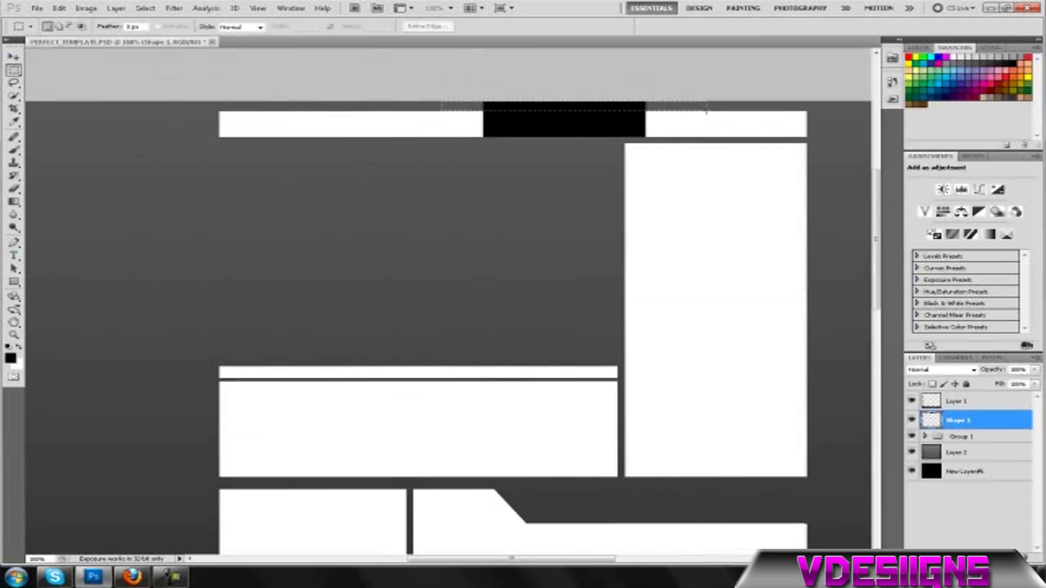
left_click_drag(707, 110, 707, 110)
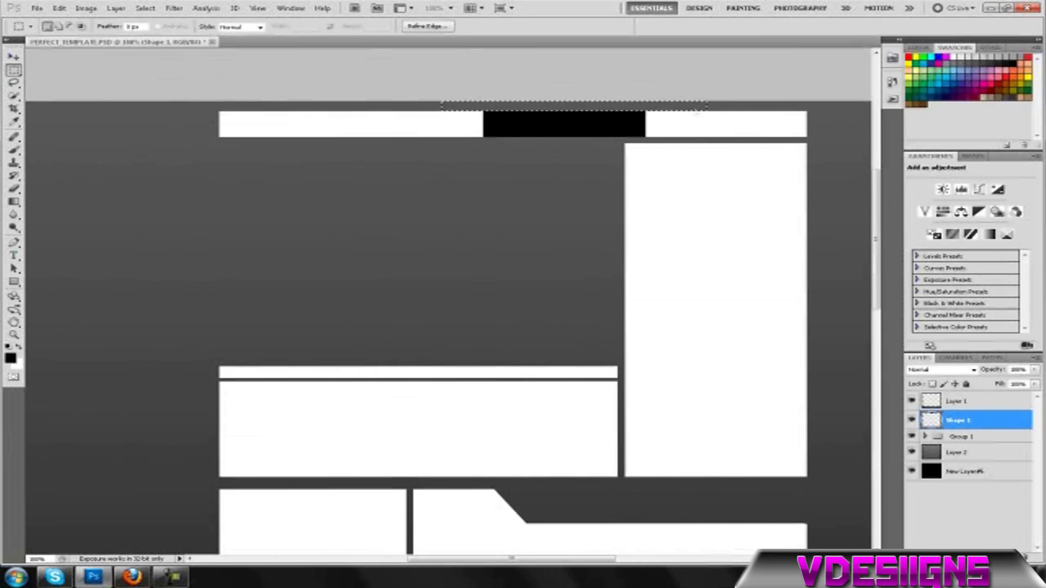
left_click(14, 84)
key("ctrl+d")
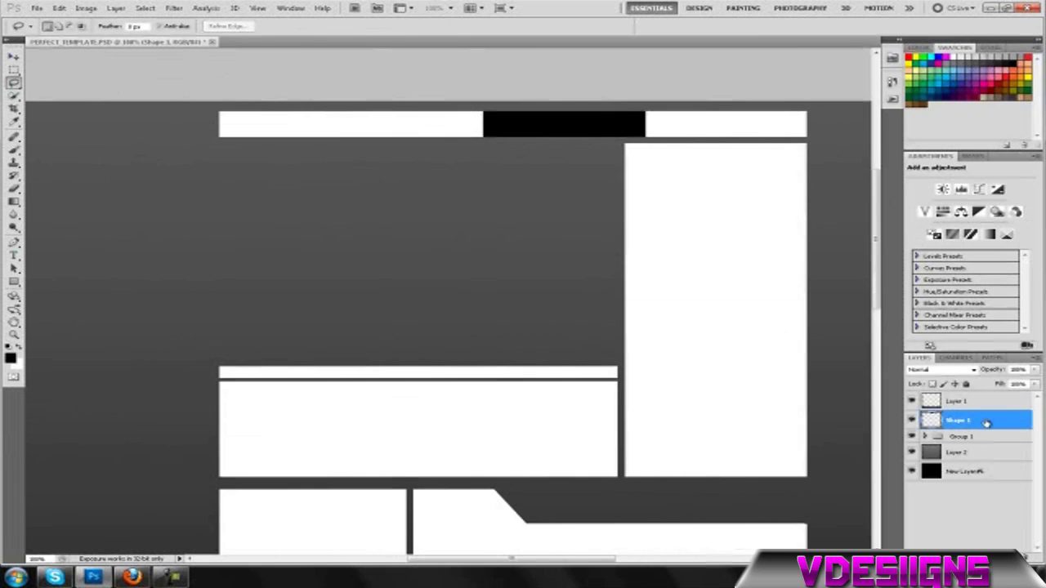
left_click(58, 8)
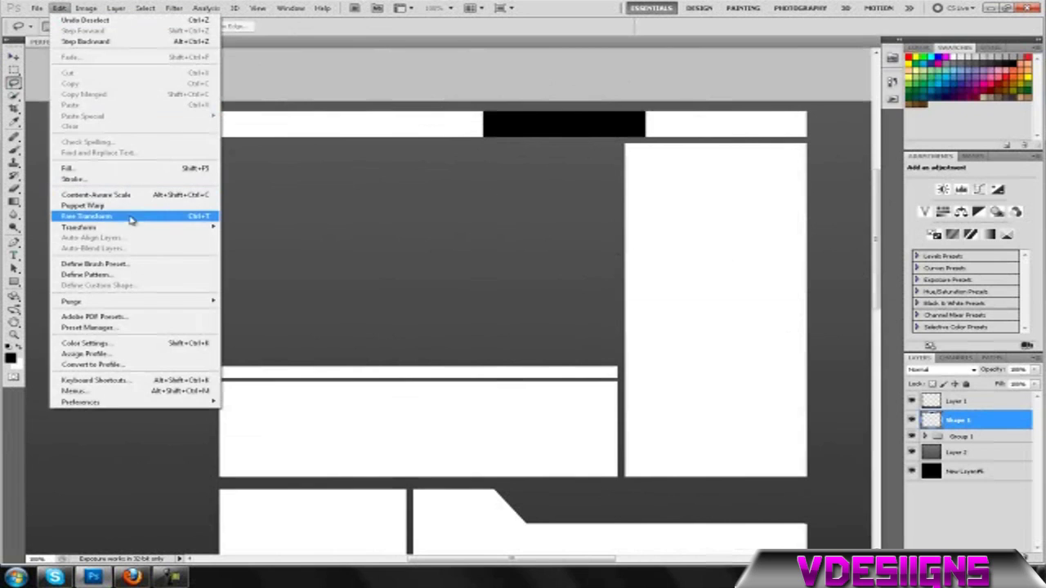
Transform the black bar so both of its sides slant like an angled tab
mouse_move(130, 226)
left_click(275, 276)
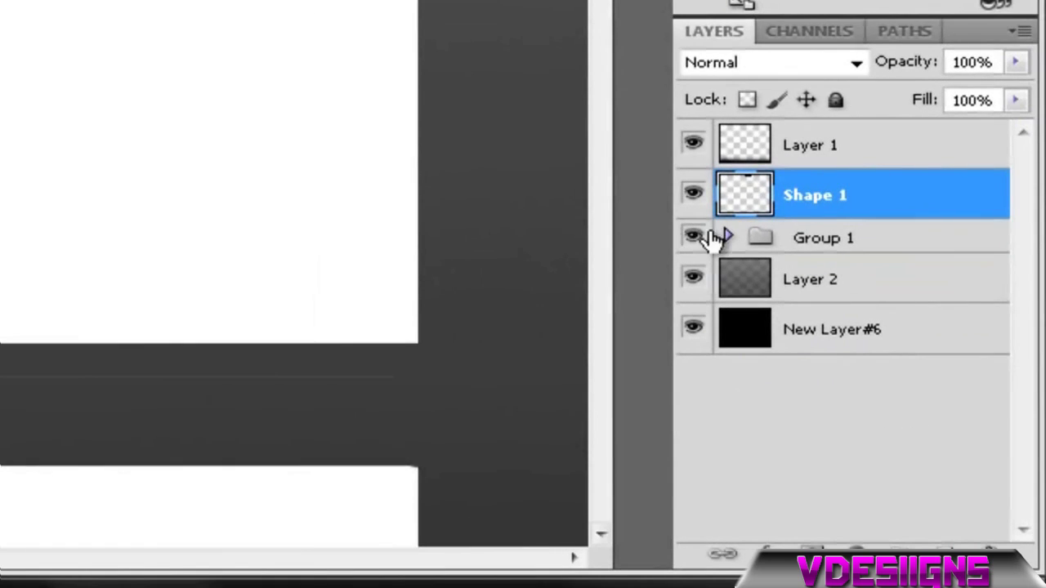
Delete Shape 1's outline from New Layer#8 to cut angled sides into the top strip, then hide Shape 1
left_click(726, 236)
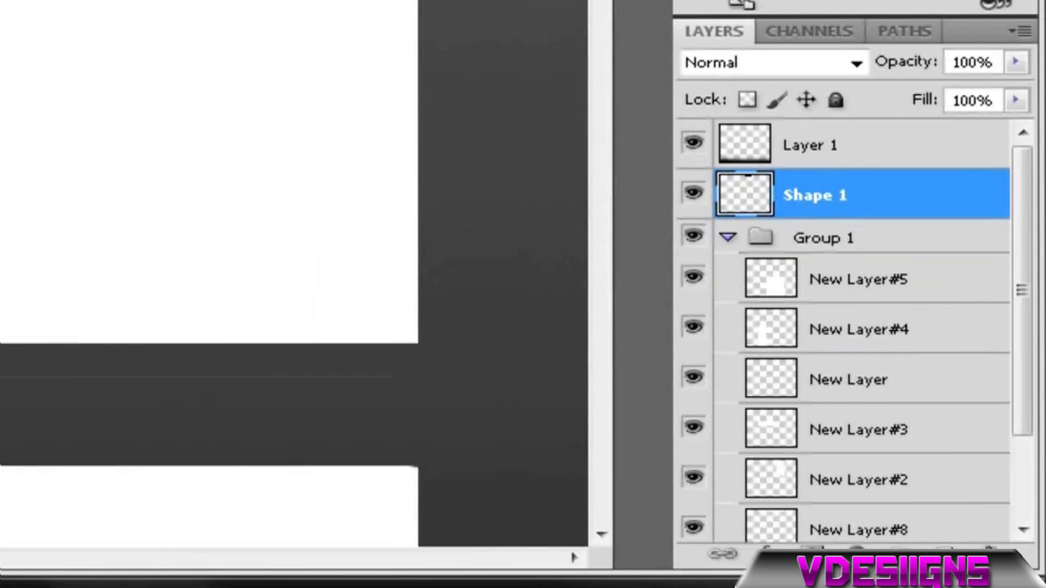
scroll(809, 392, "down", 2)
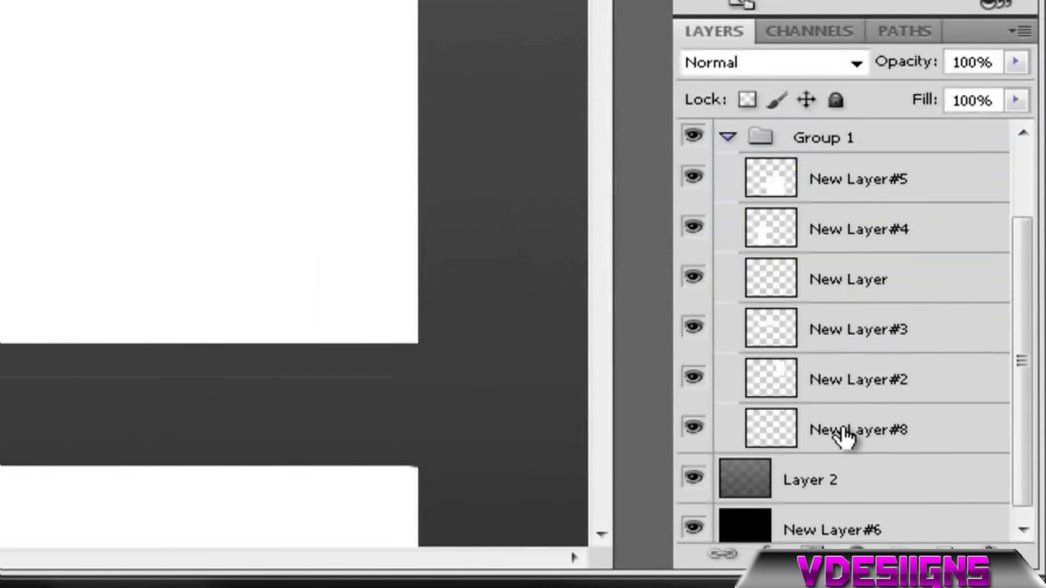
left_click(868, 431)
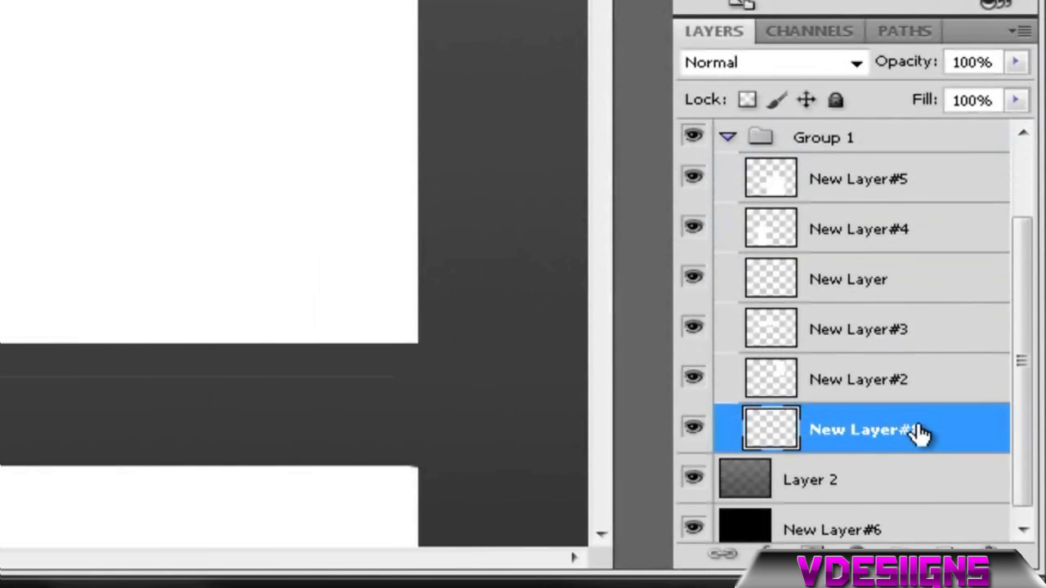
left_click(727, 138)
left_click(692, 196)
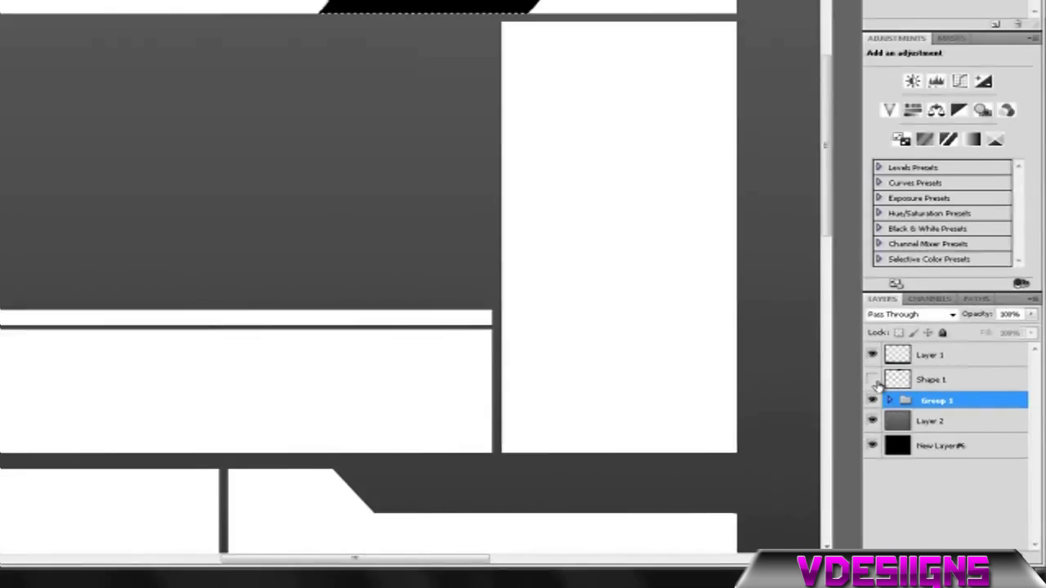
key("ctrl+d")
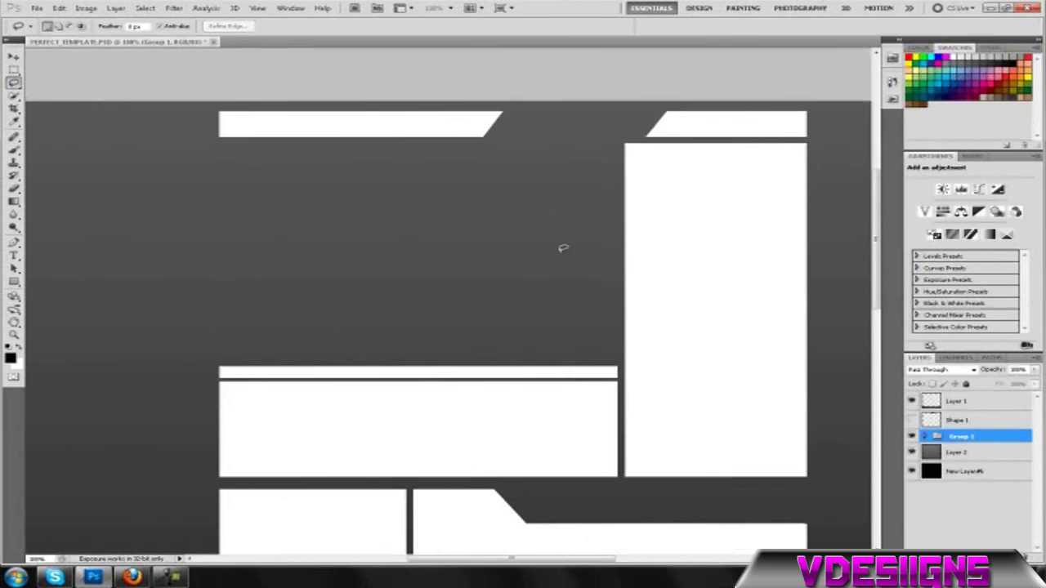
scroll(528, 329, "down", 1)
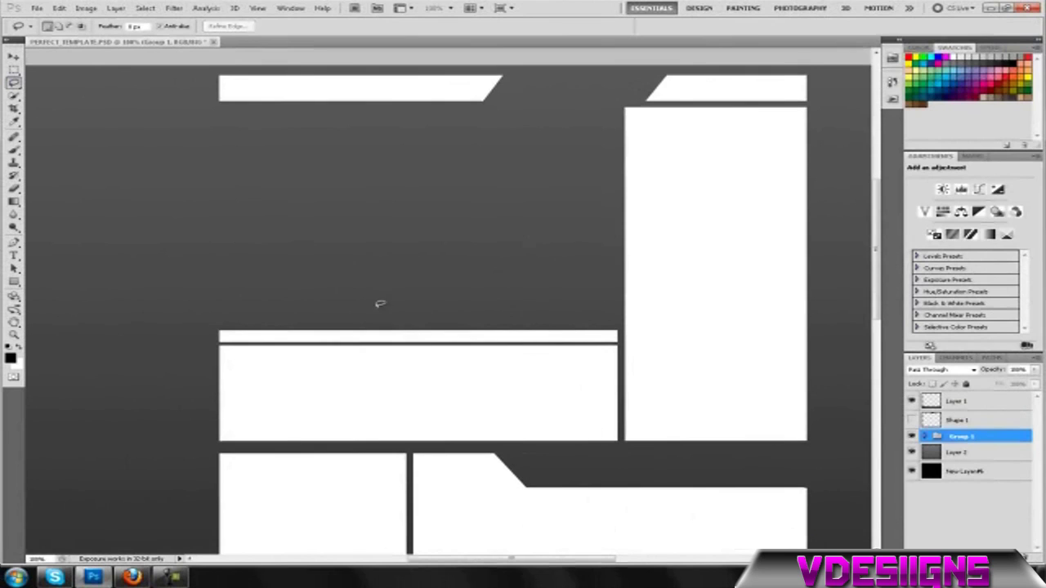
left_click(13, 188)
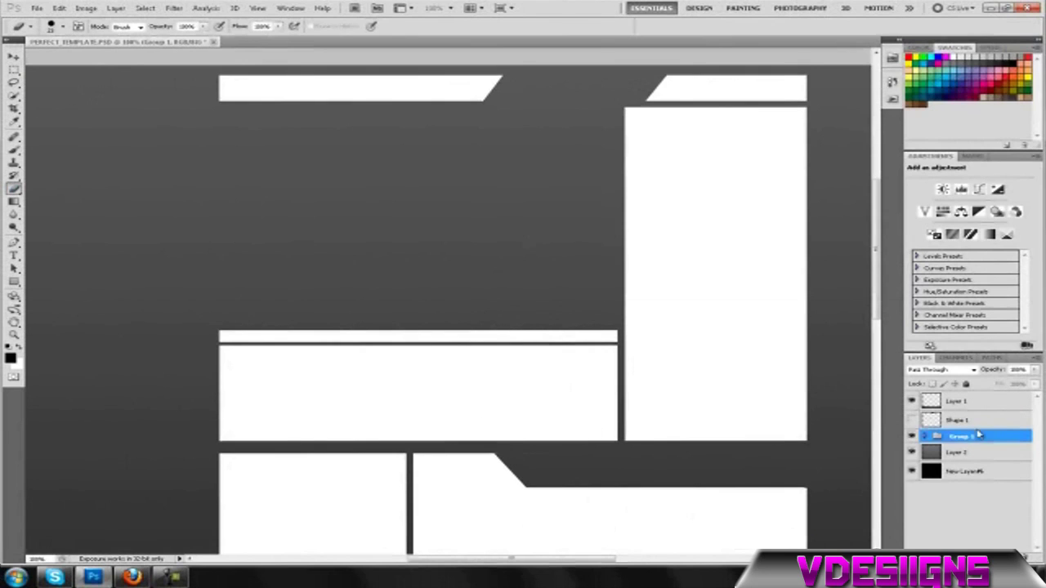
Add 48 pt text reading 'subscribe' across the lower-right box's angled notch
left_click(926, 436)
left_click(981, 454)
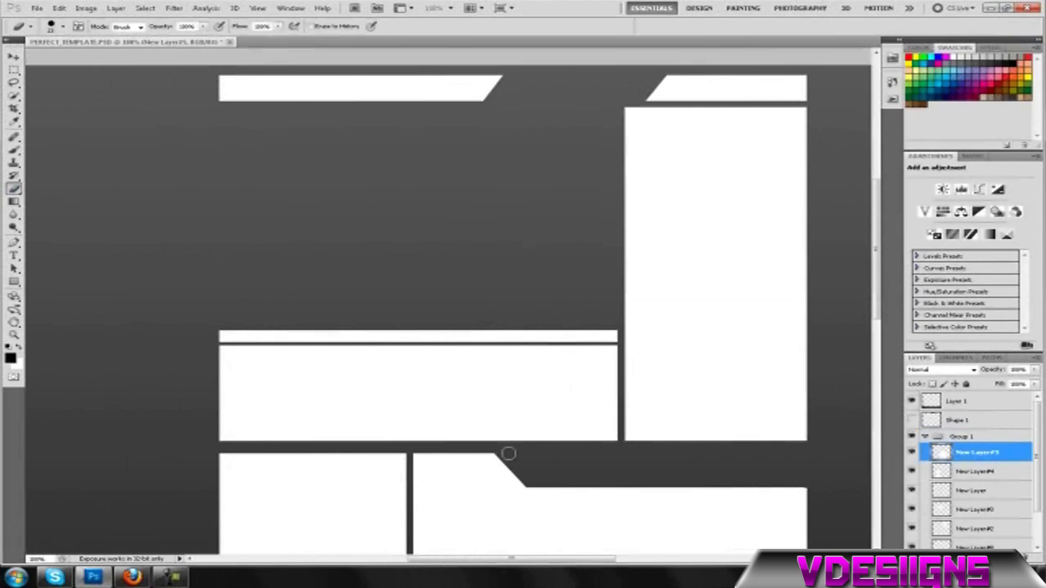
left_click(14, 256)
left_click_drag(601, 475, 807, 480)
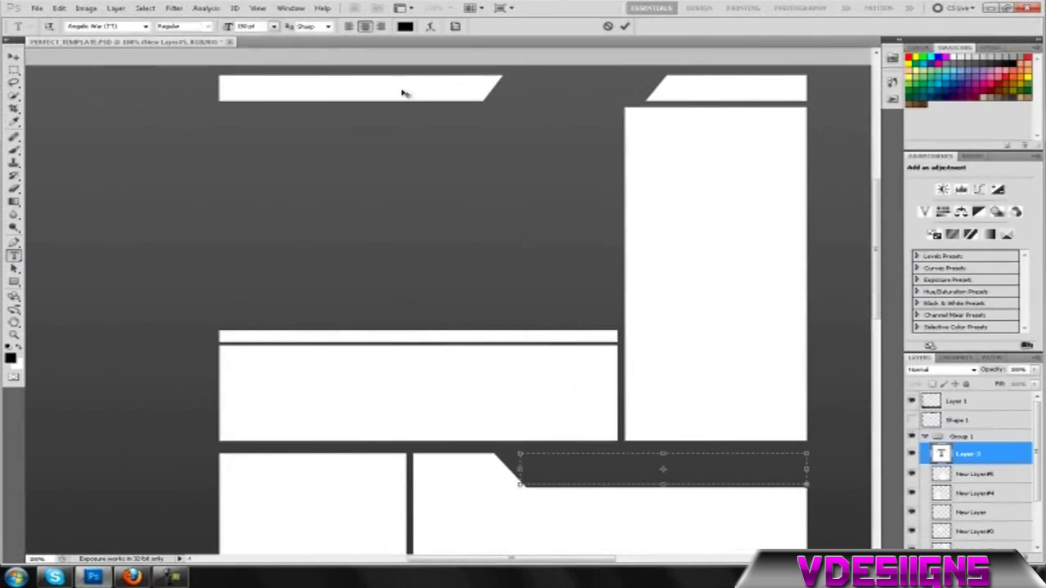
left_click(606, 27)
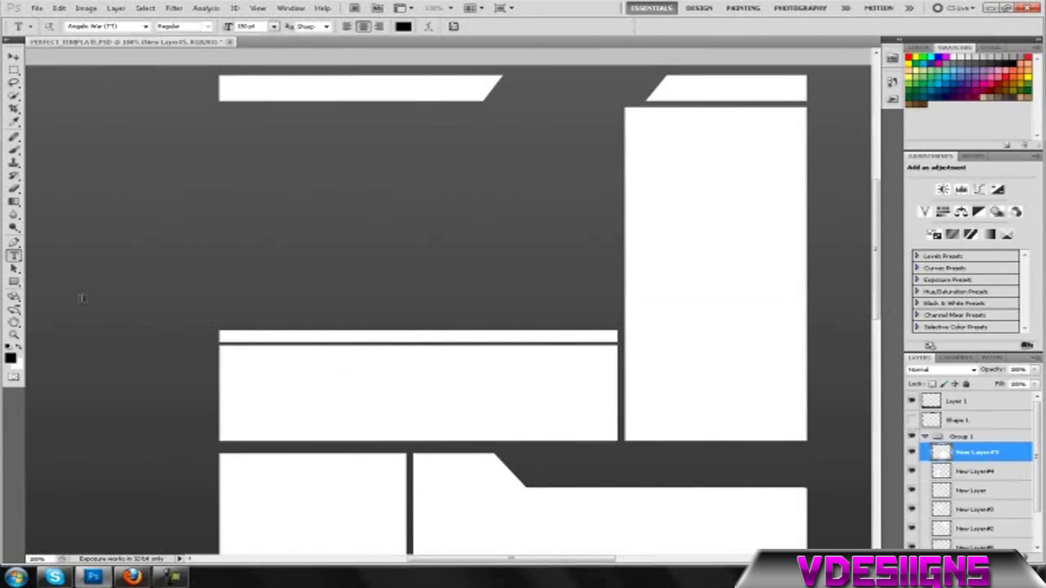
left_click_drag(606, 488, 806, 487)
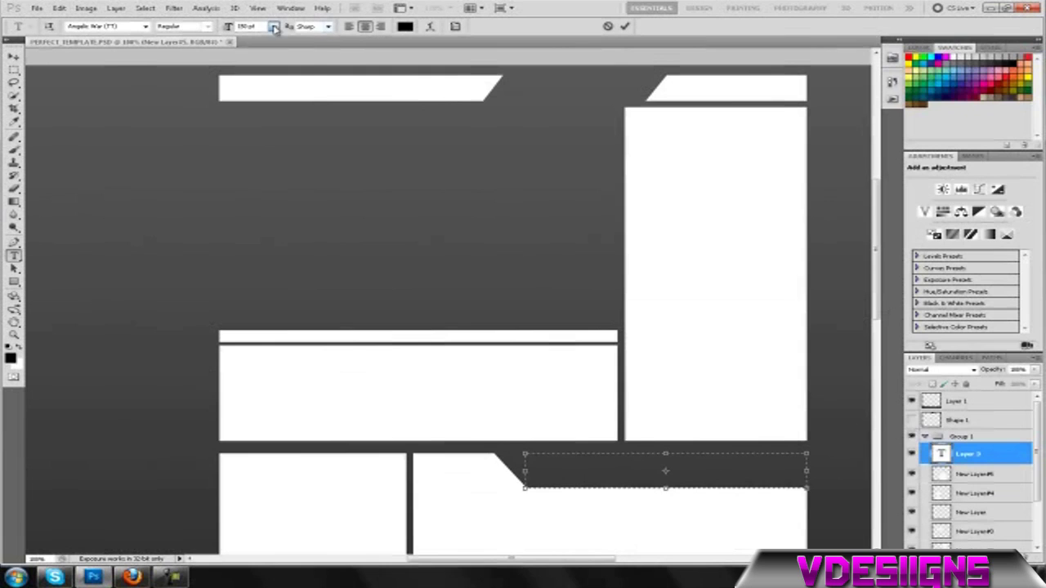
left_click(274, 27)
left_click(275, 196)
type("subscribe")
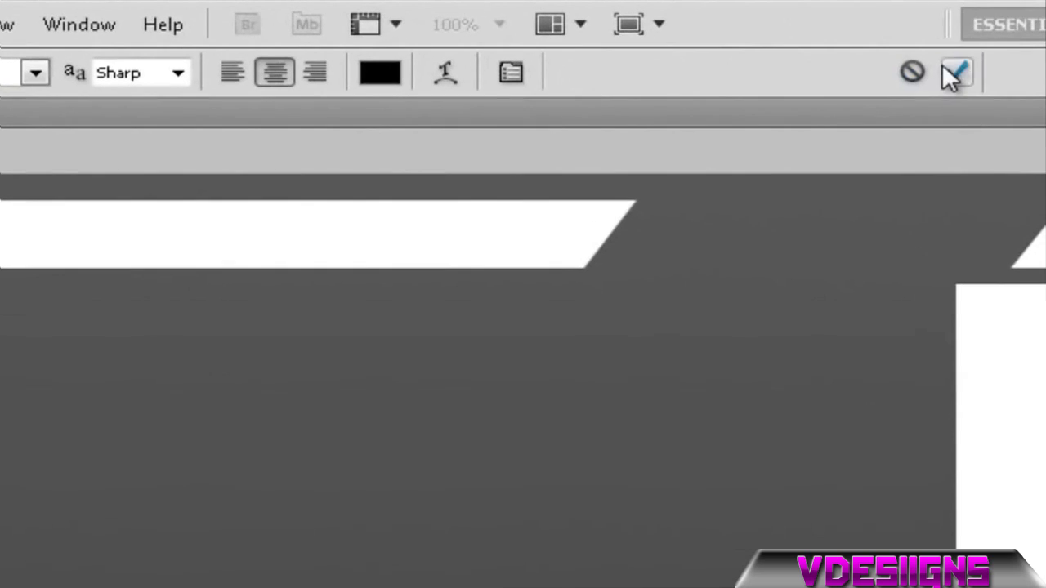
Commit the 'subscribe' text so it becomes its own text layer
left_click(730, 41)
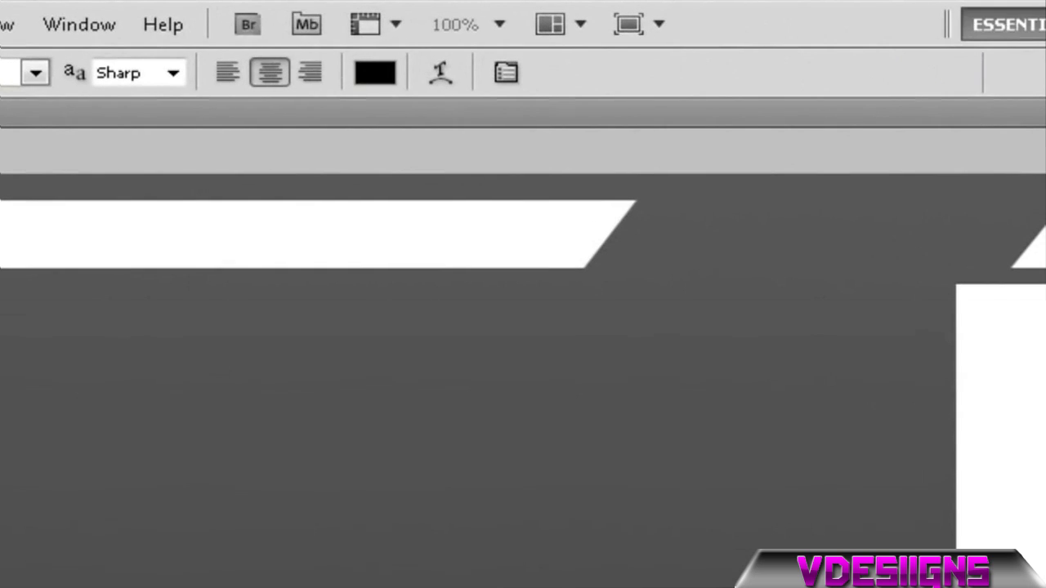